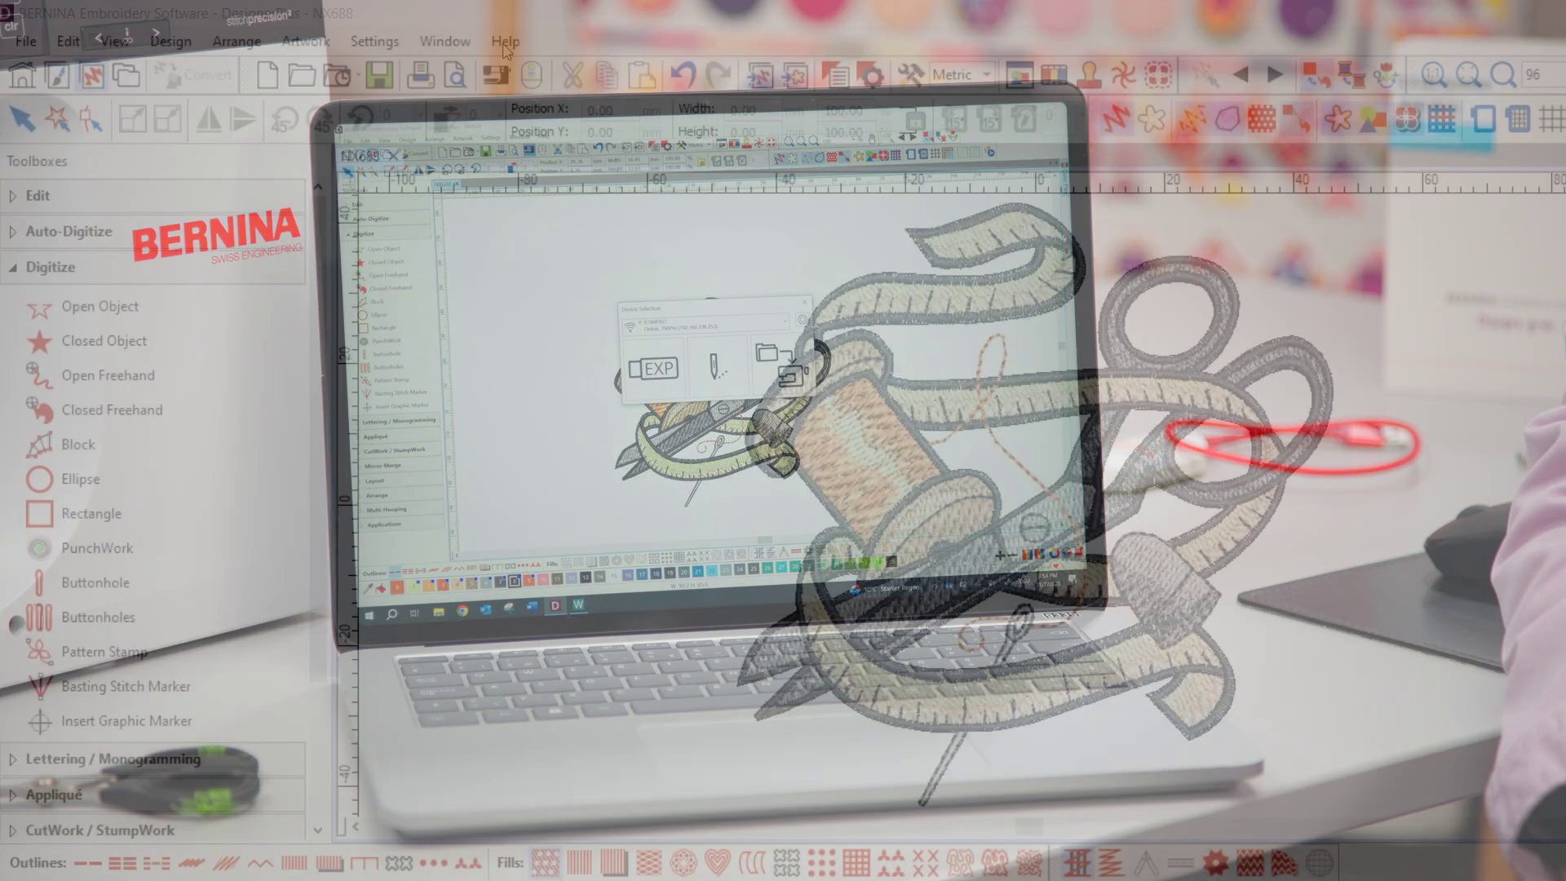
- Check the software version via Help > About, then bring up Config Target from Device Selection
click(504, 43)
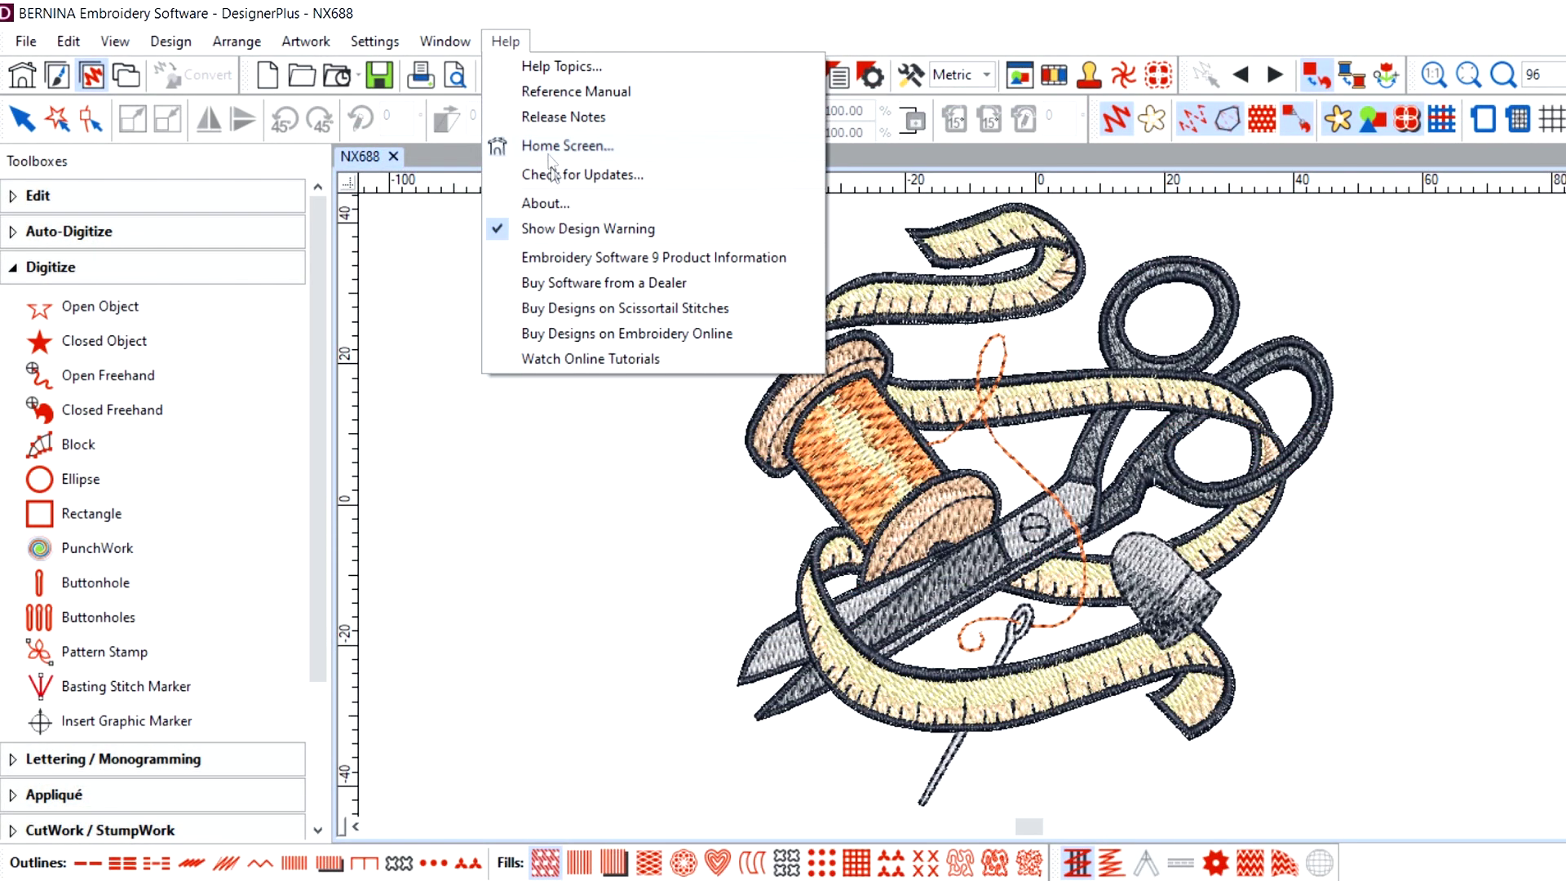
click(554, 203)
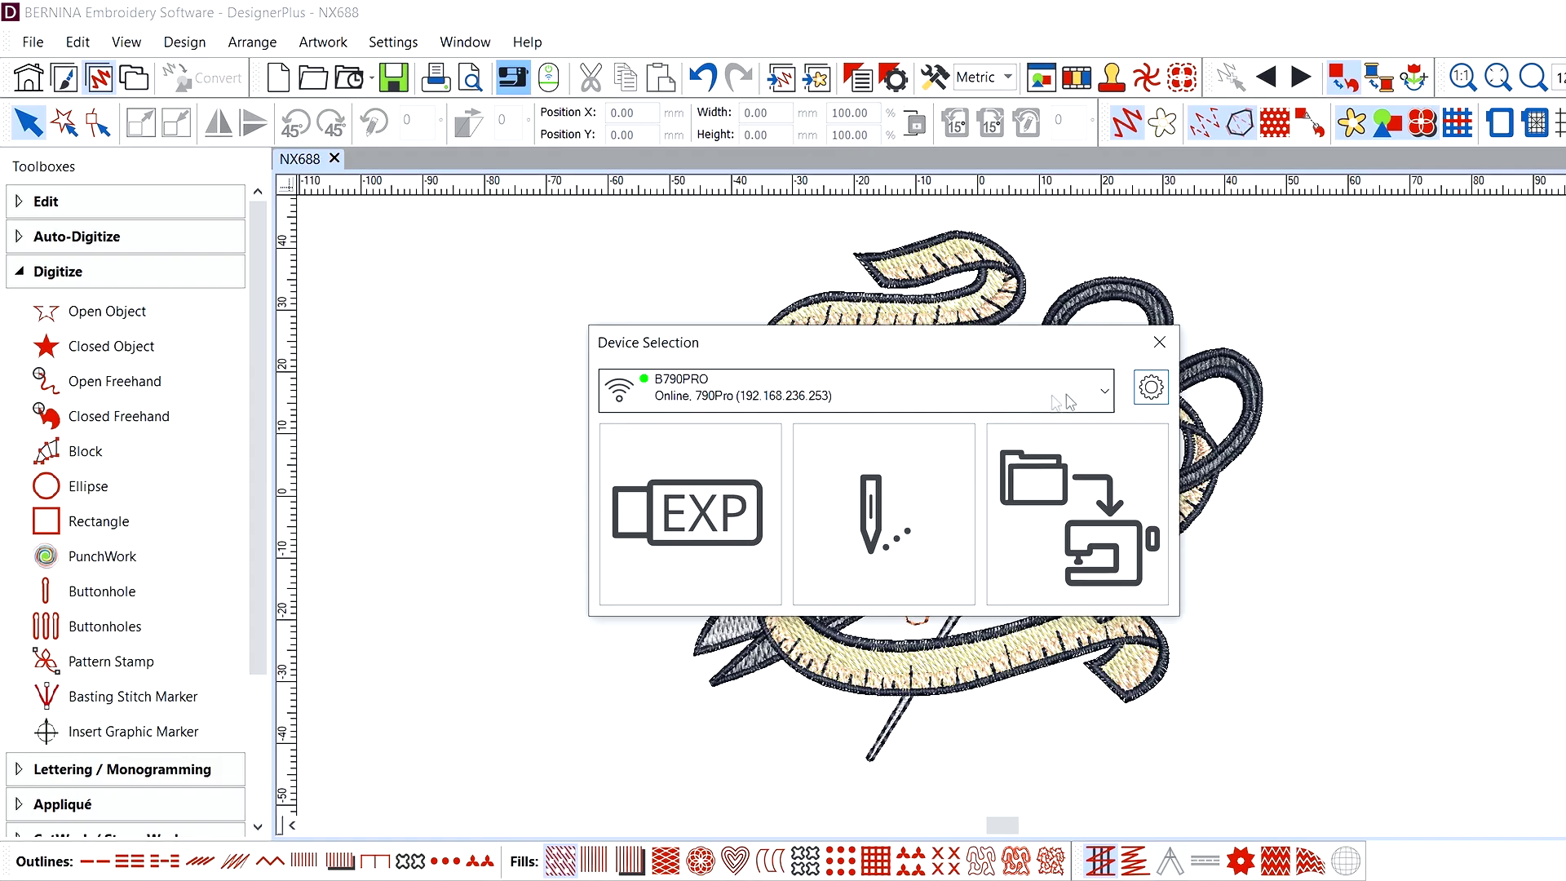
click(1150, 389)
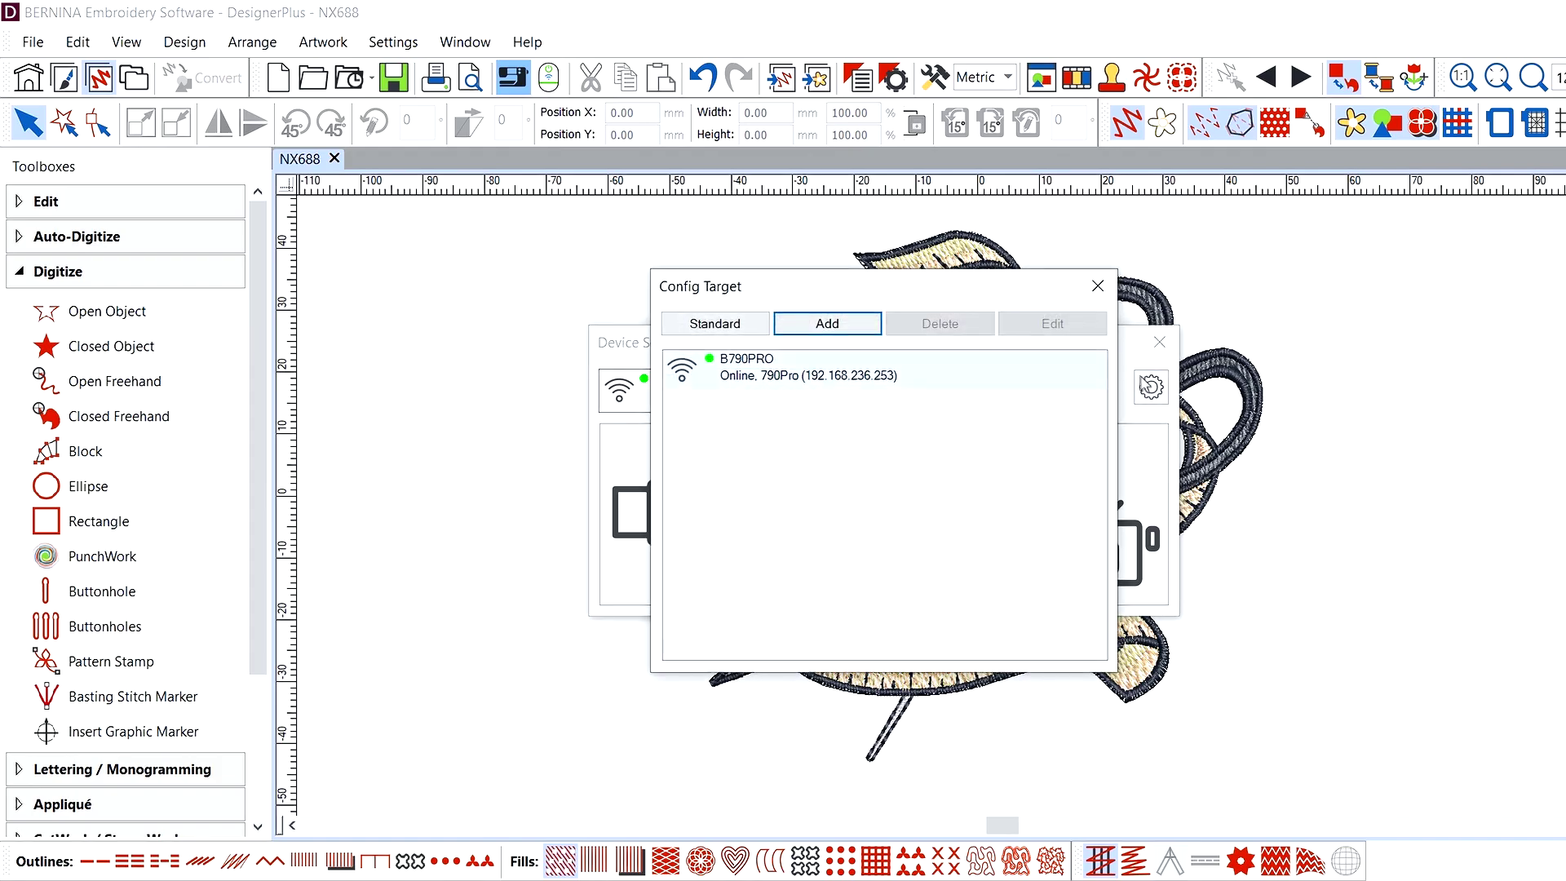
- Start adding a new transfer target in Config Target
click(870, 327)
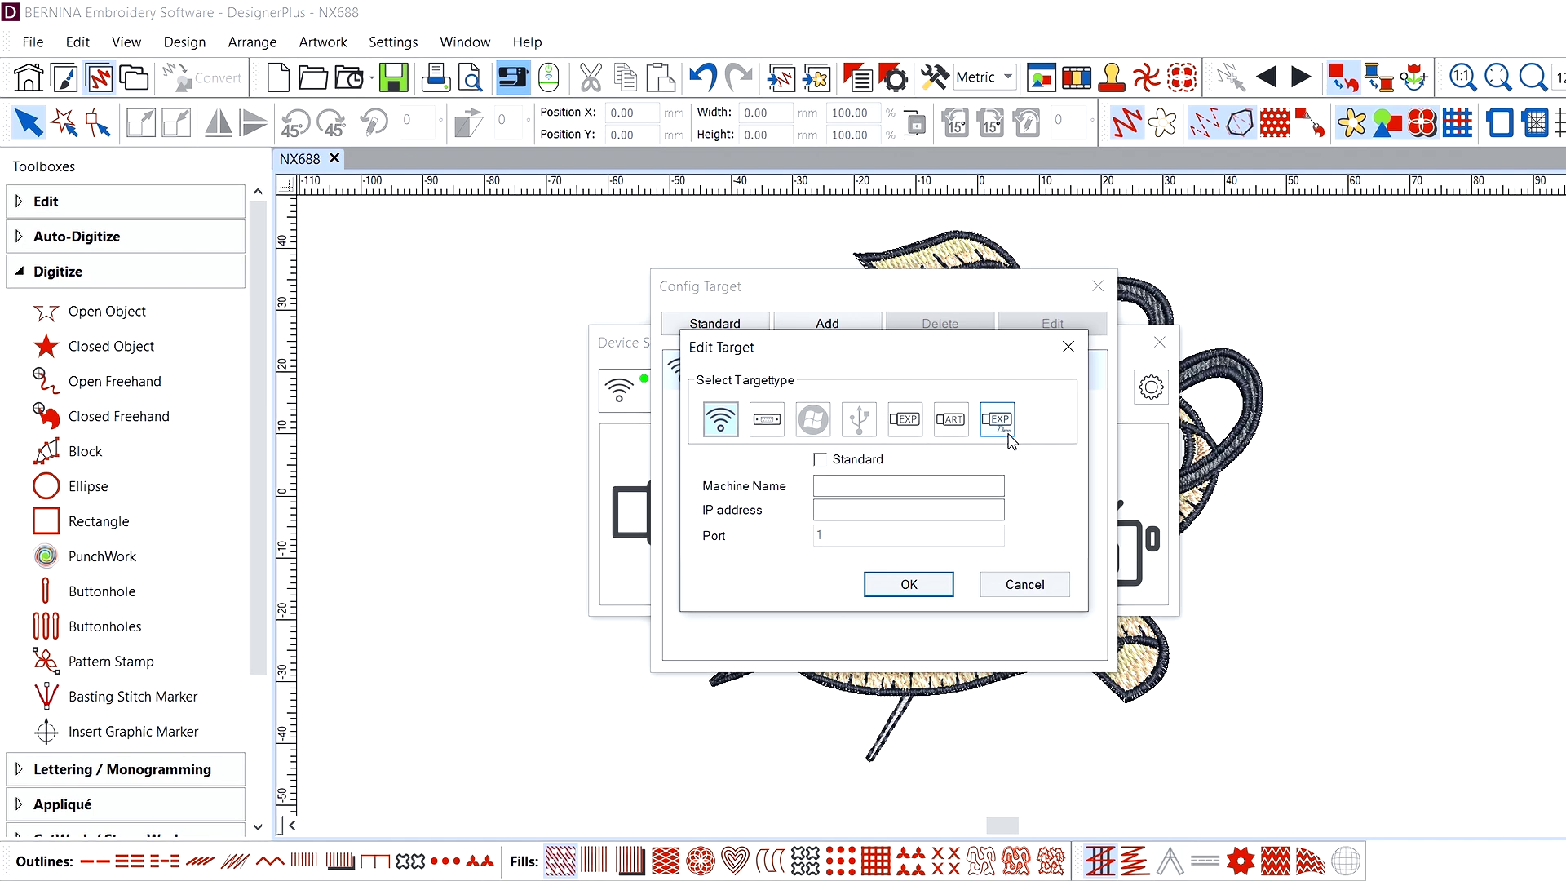
- Add an EXP USB-stick target and a second ART USB-stick target
click(905, 420)
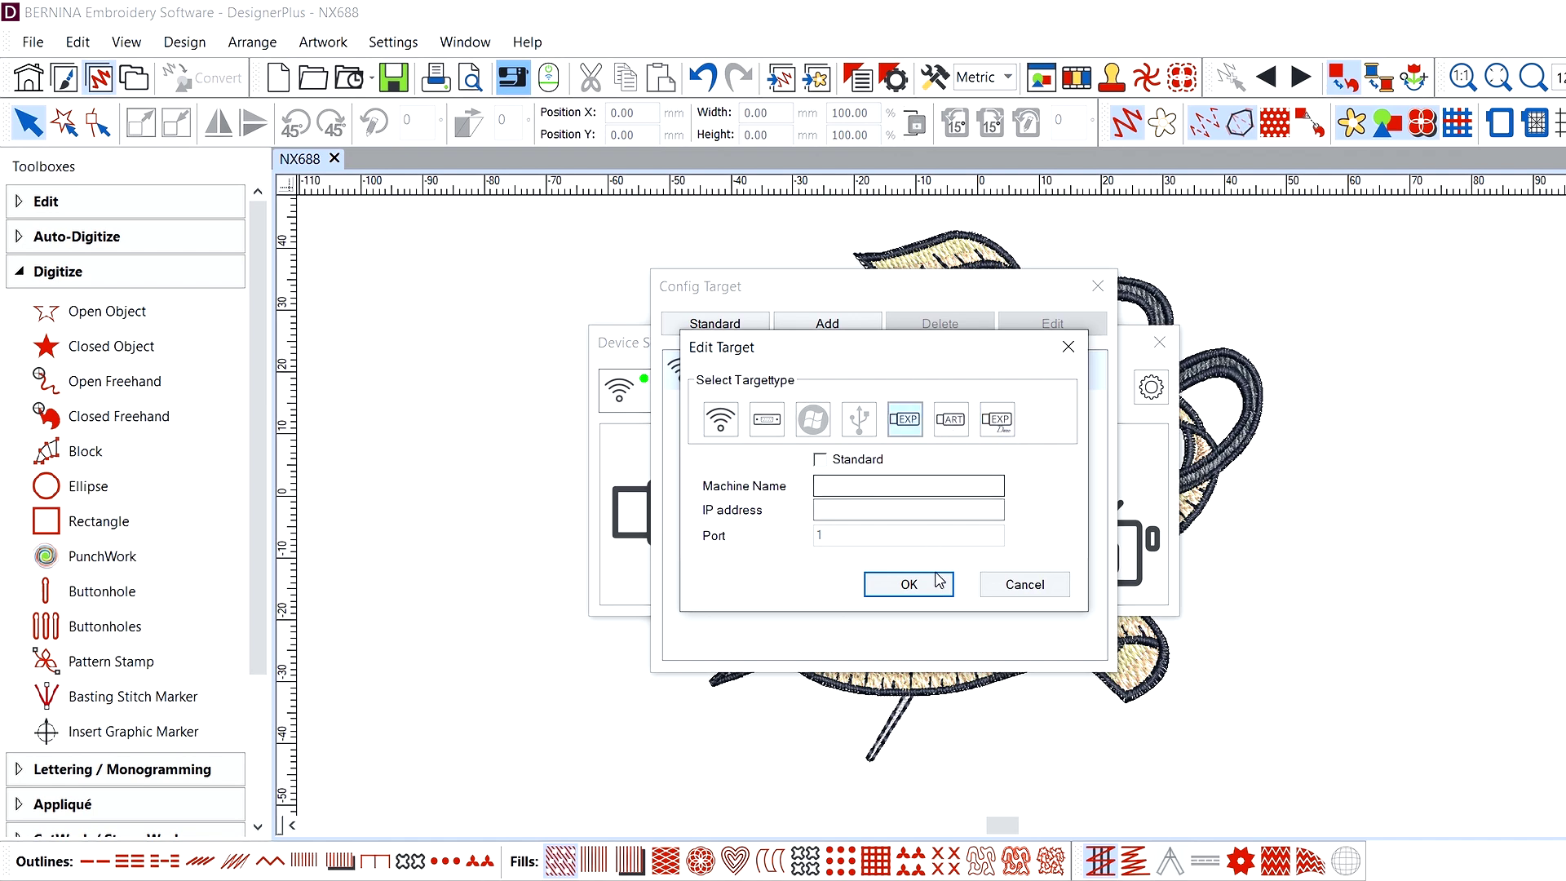
click(937, 582)
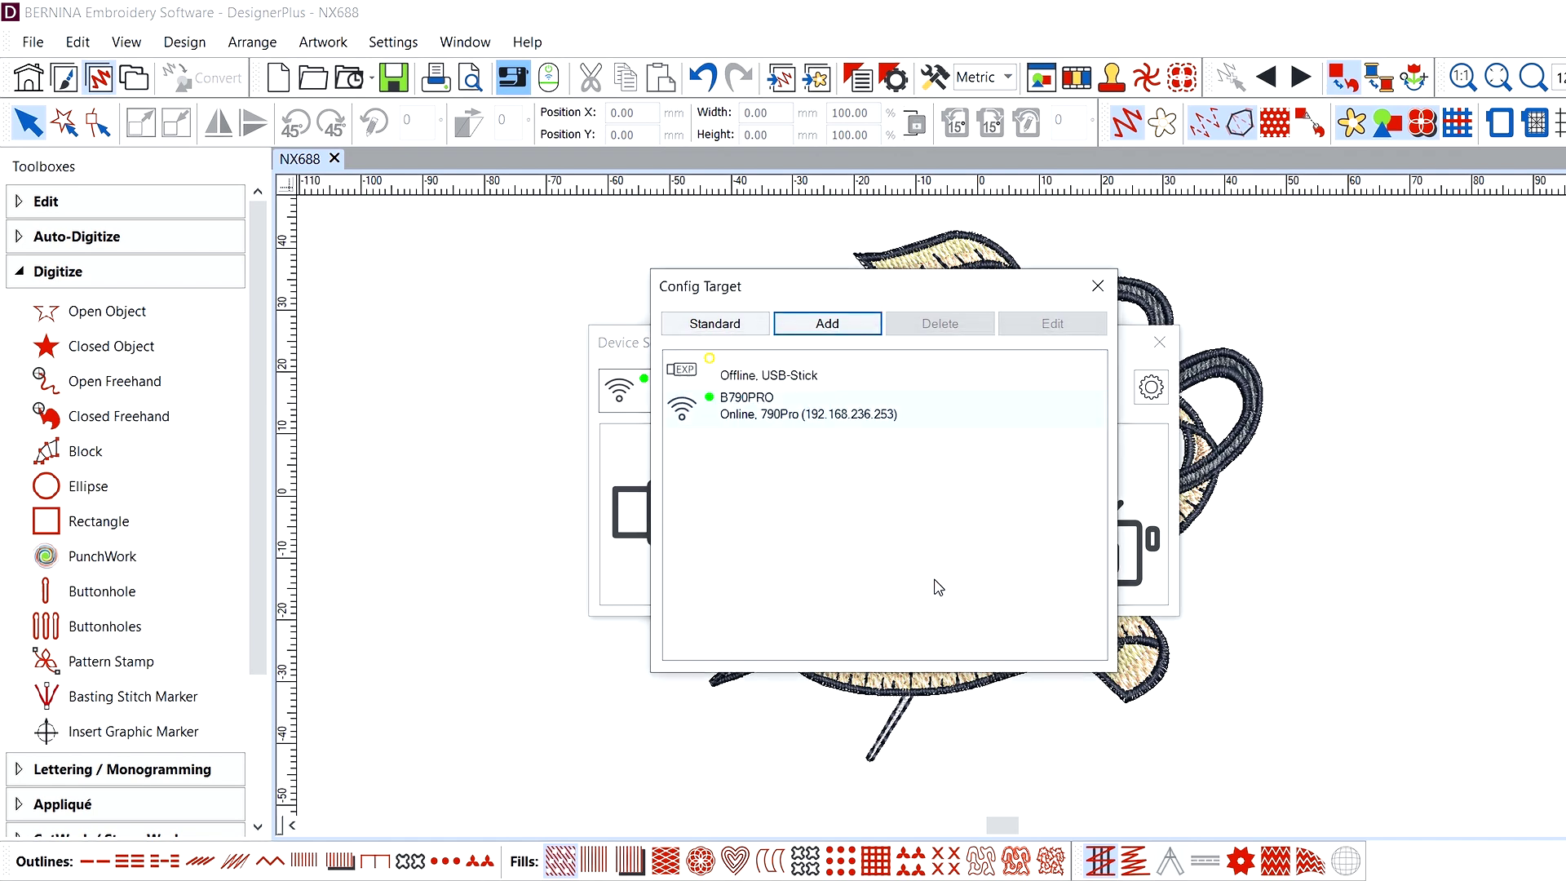
click(847, 325)
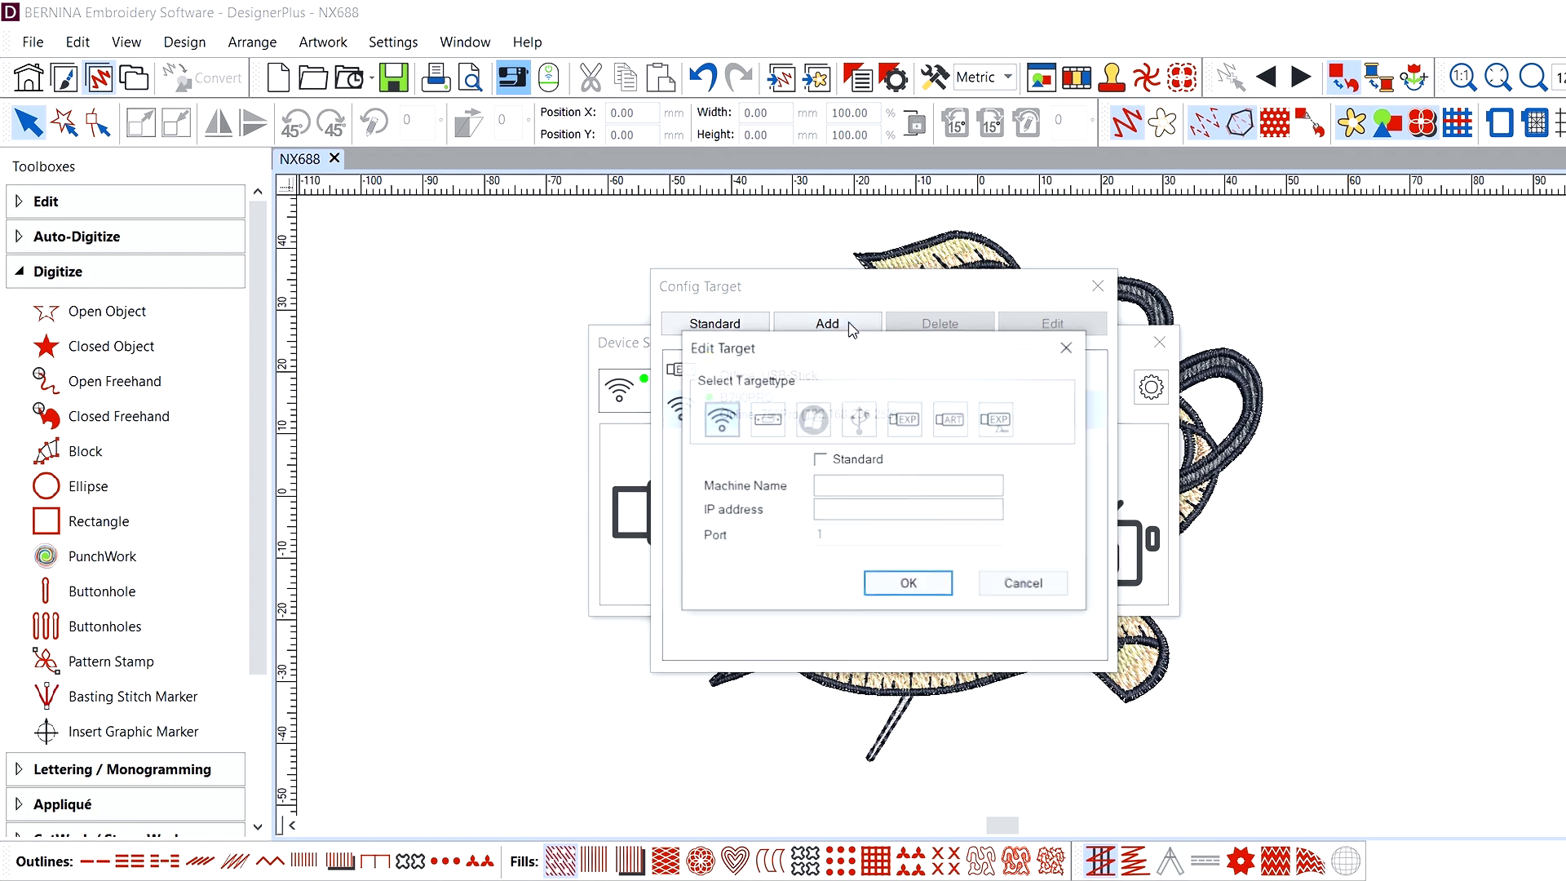
click(951, 419)
click(924, 588)
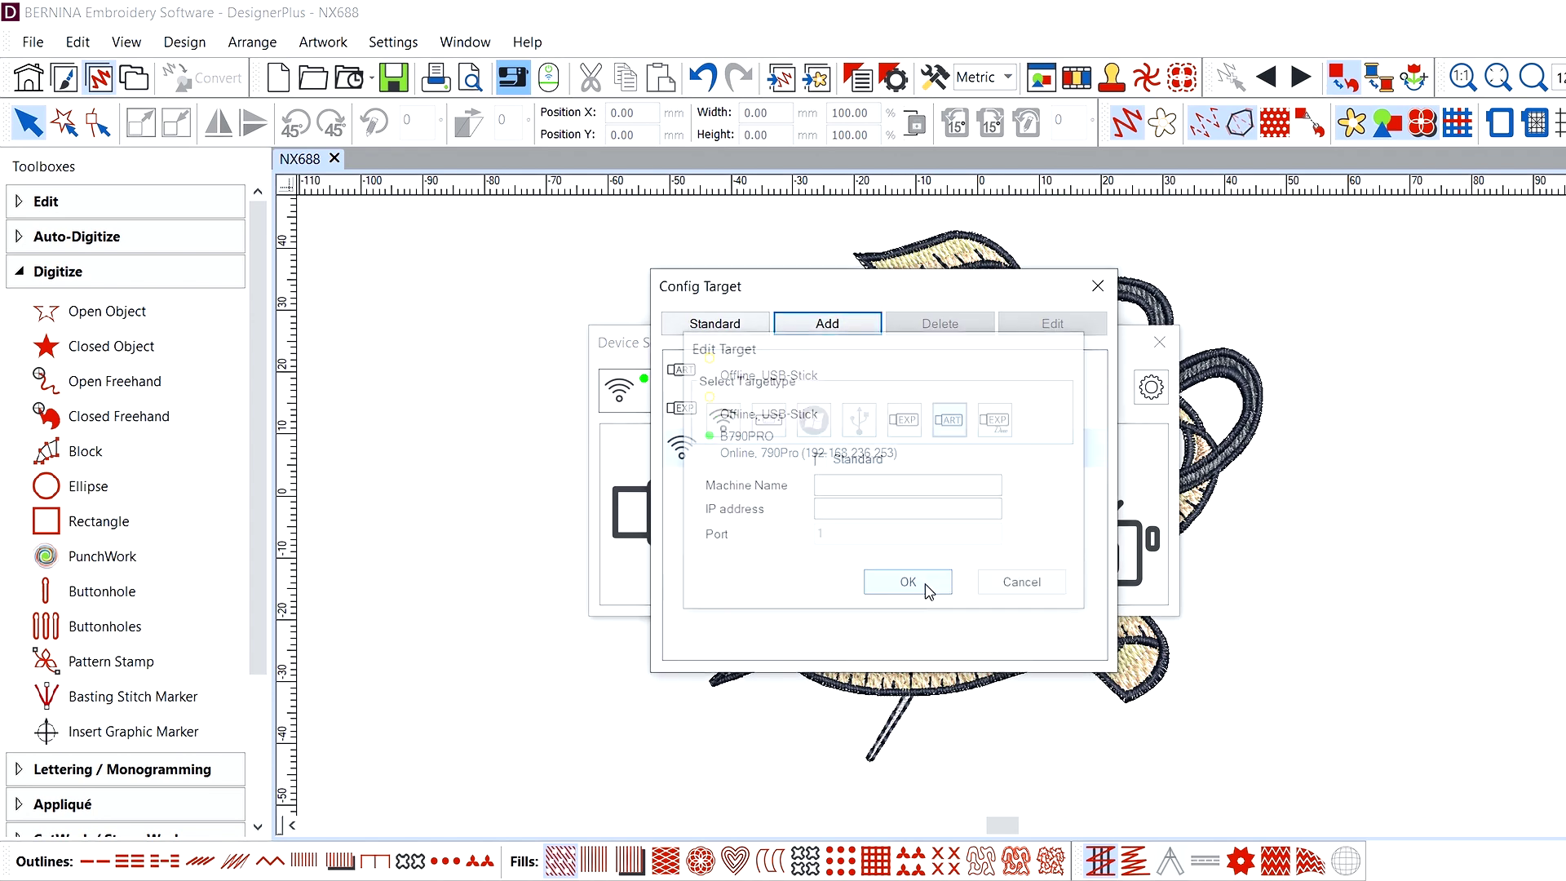
- Close Config Target and list the available devices with the USB stick inserted
click(1097, 287)
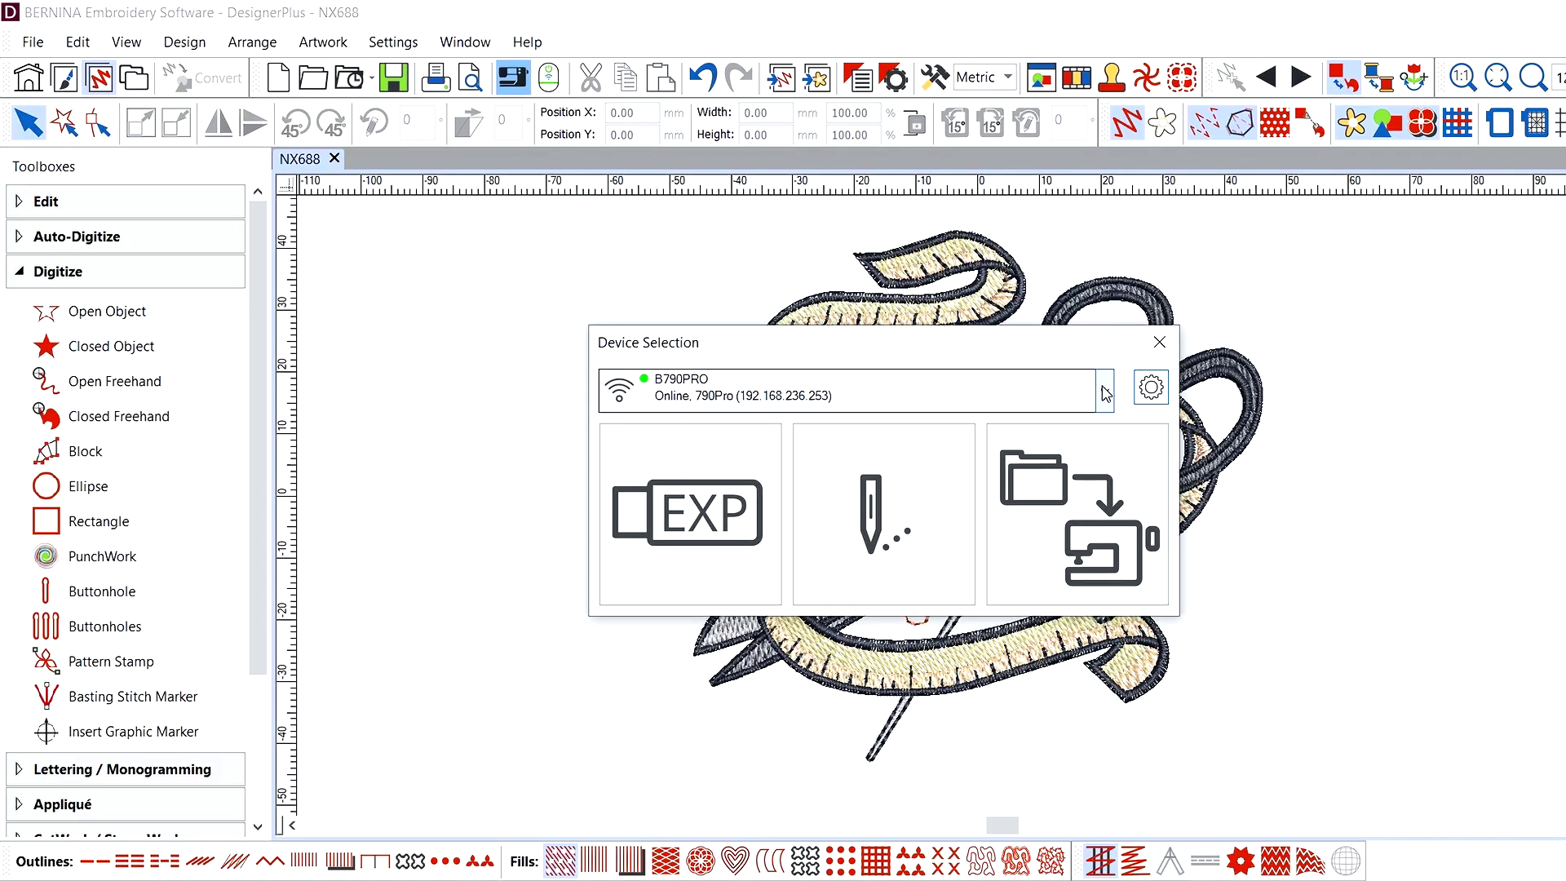
click(1105, 393)
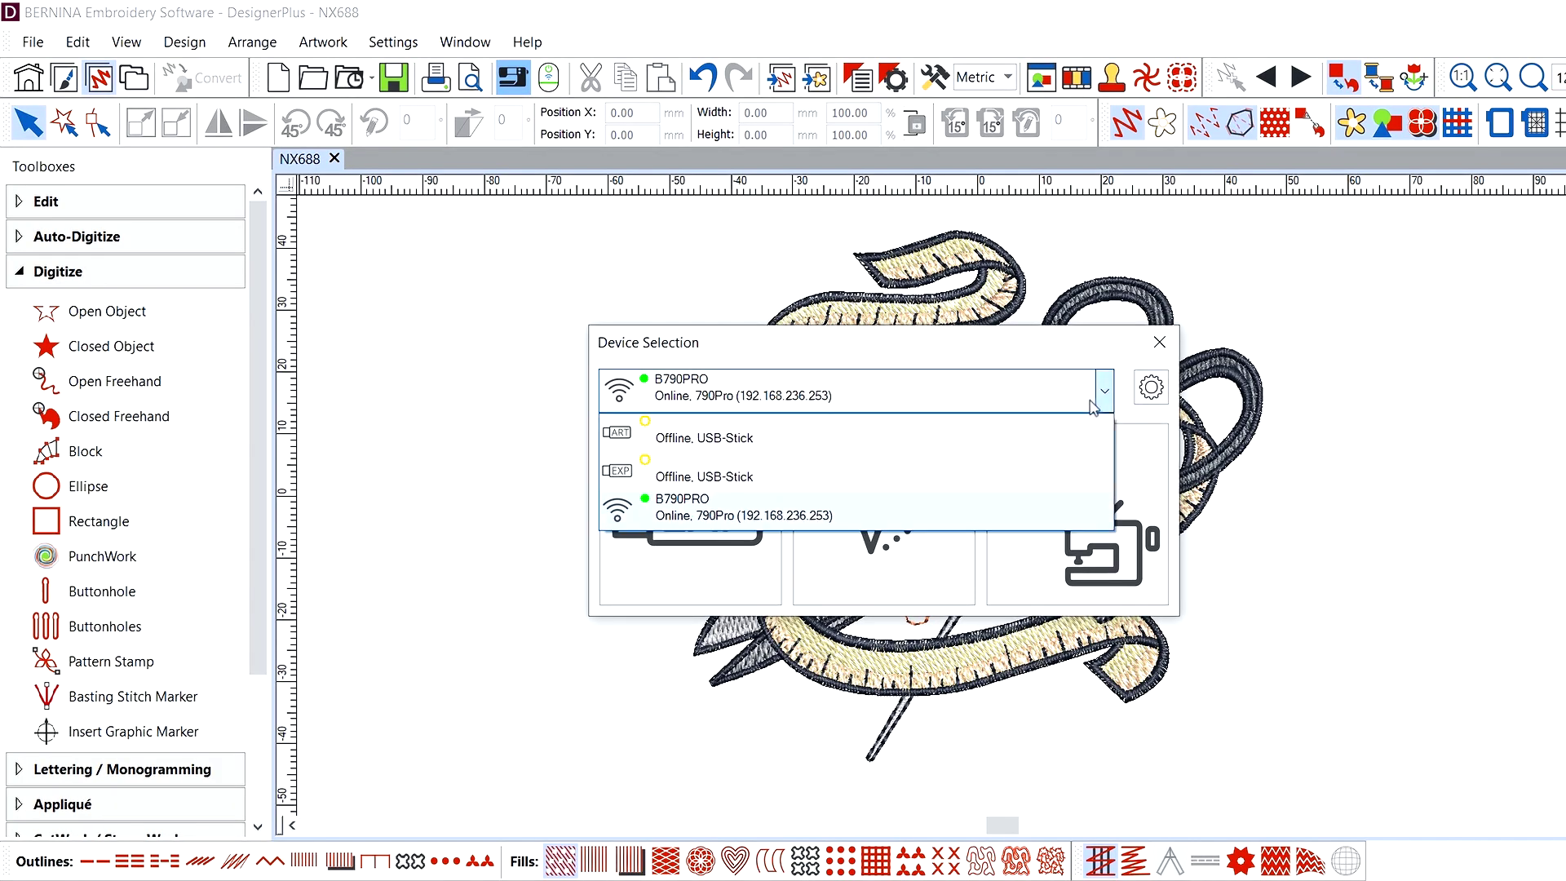
- Send design NX688 to the EXP USB stick as D:\NX688.exp and acknowledge the successful copy
click(1049, 462)
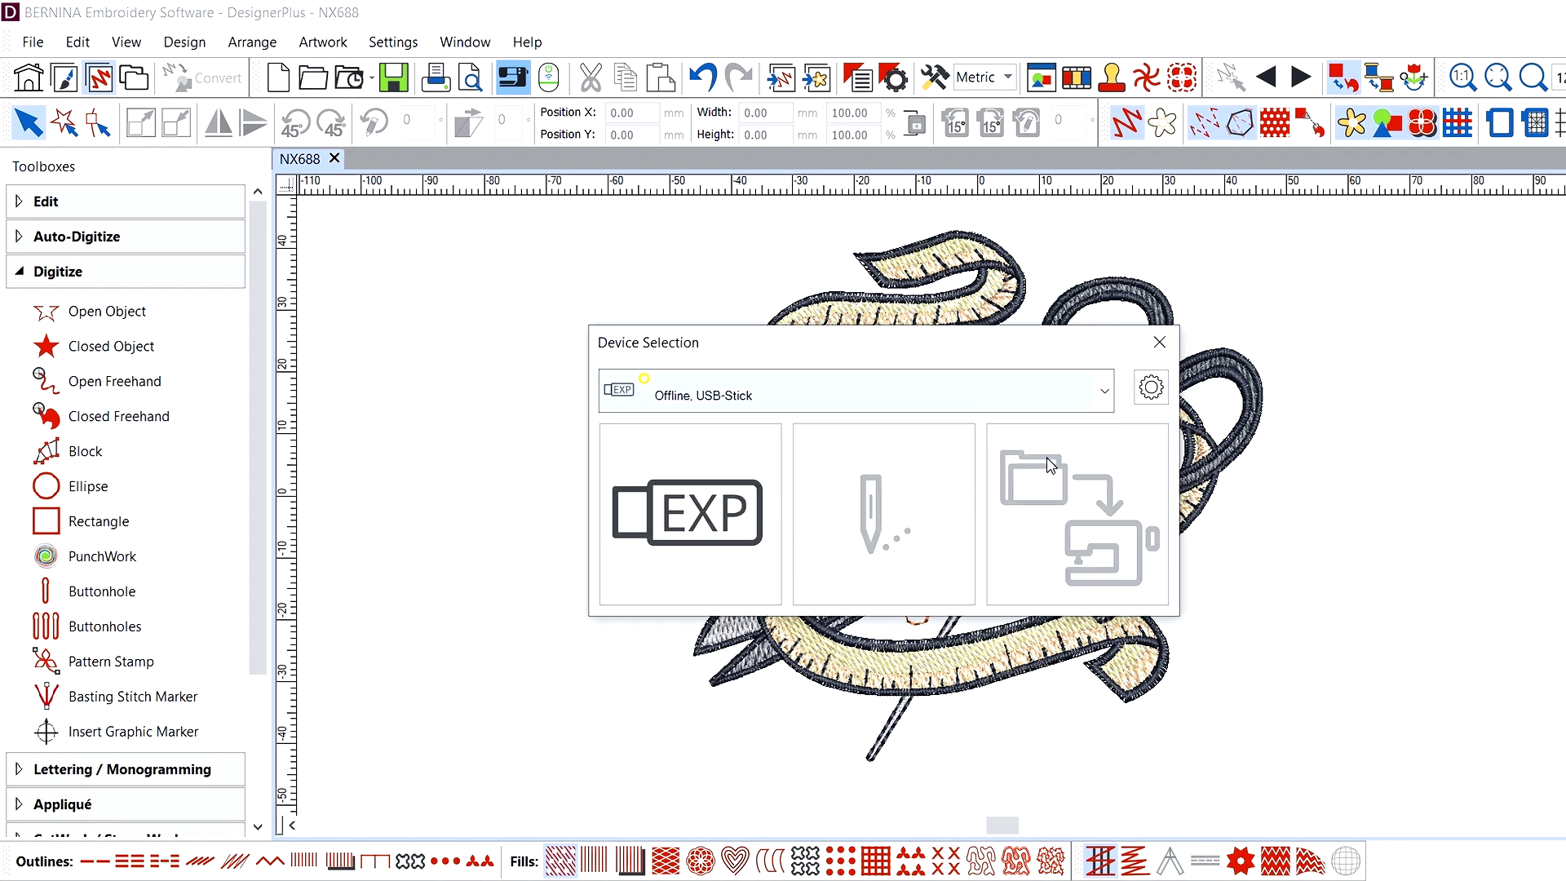
click(746, 509)
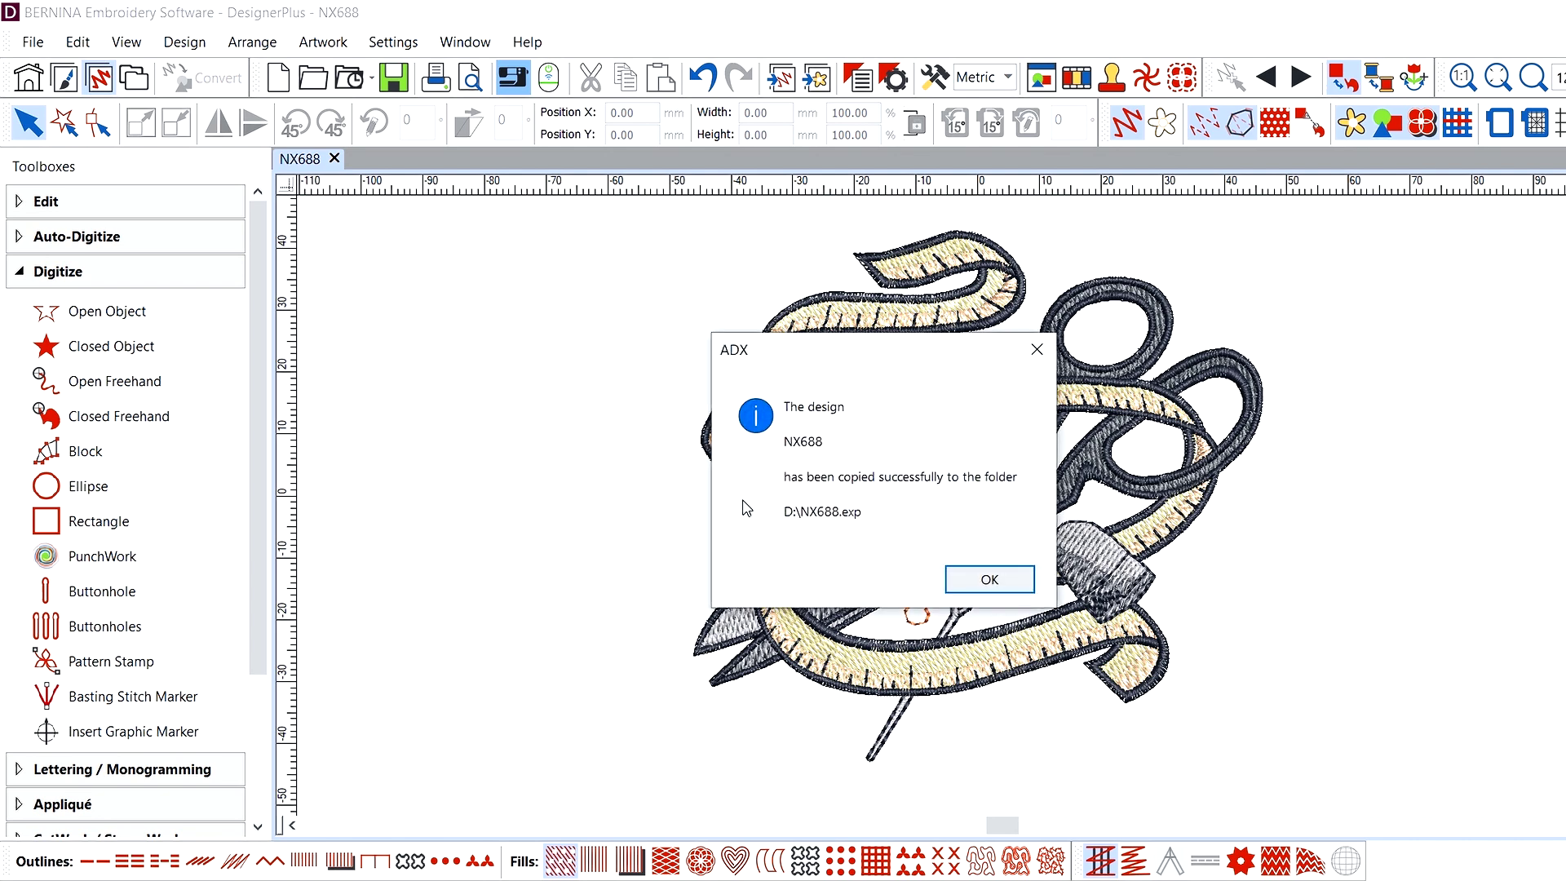
click(988, 581)
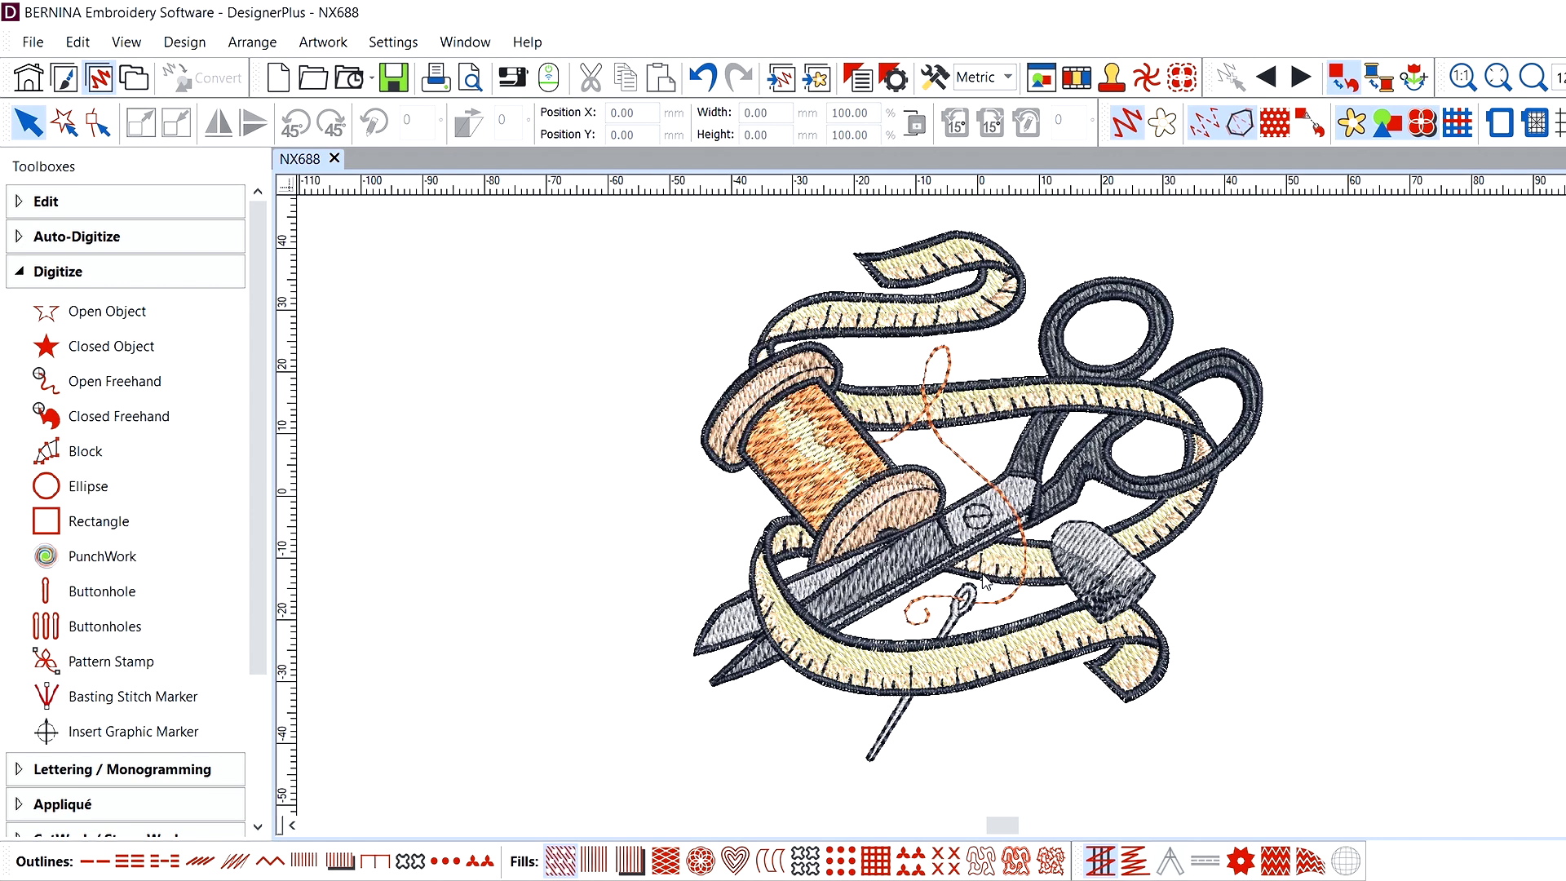
click(514, 80)
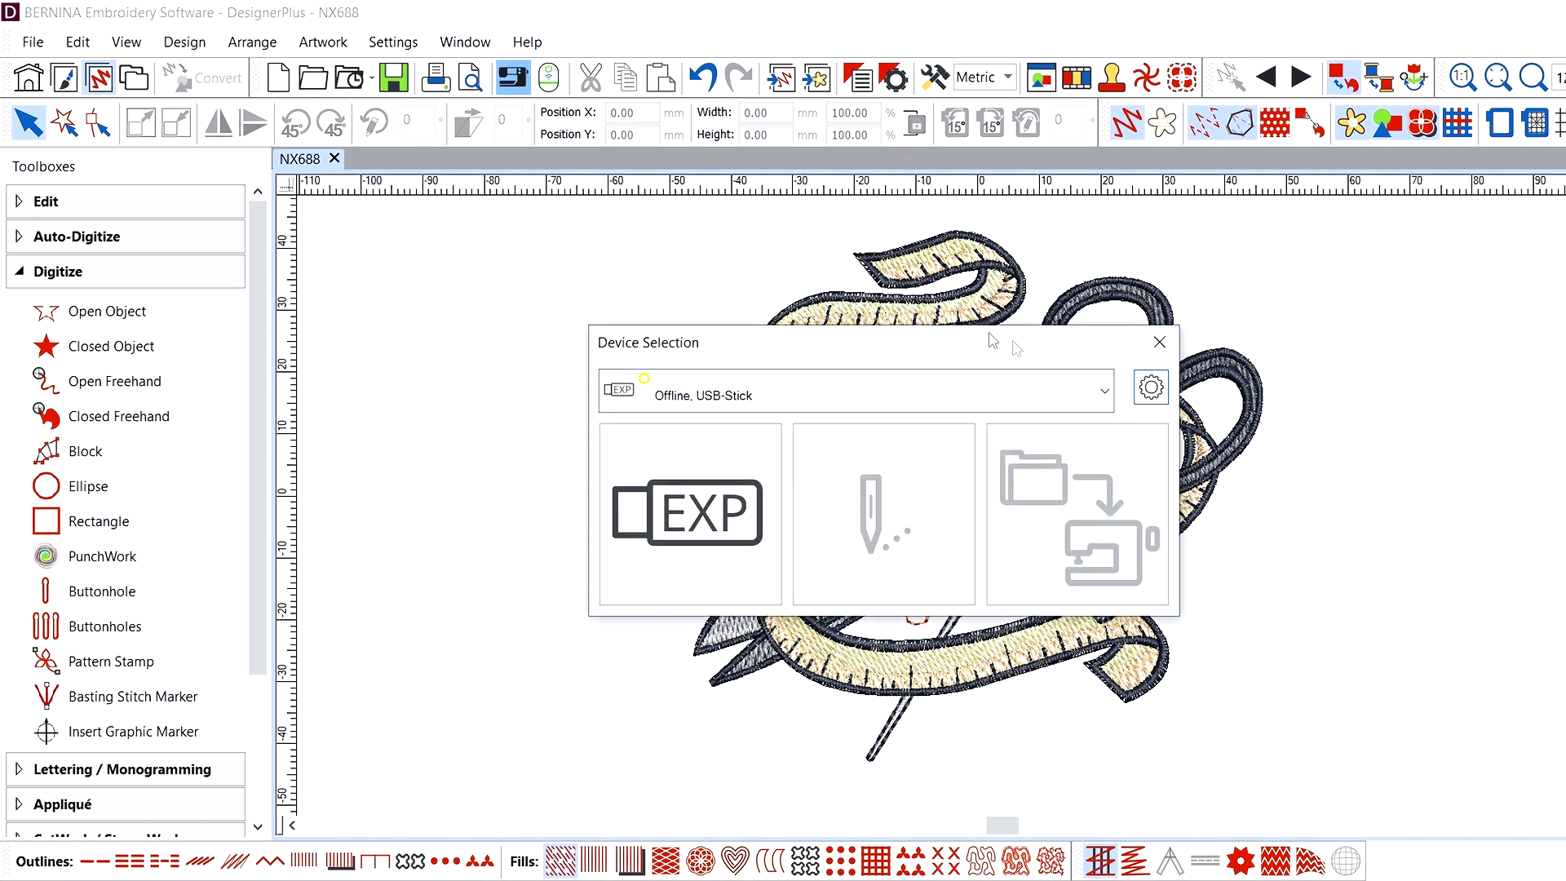
- Keep the EXP stick selected and delete the ART USB-Stick entry in Config Target
click(1103, 395)
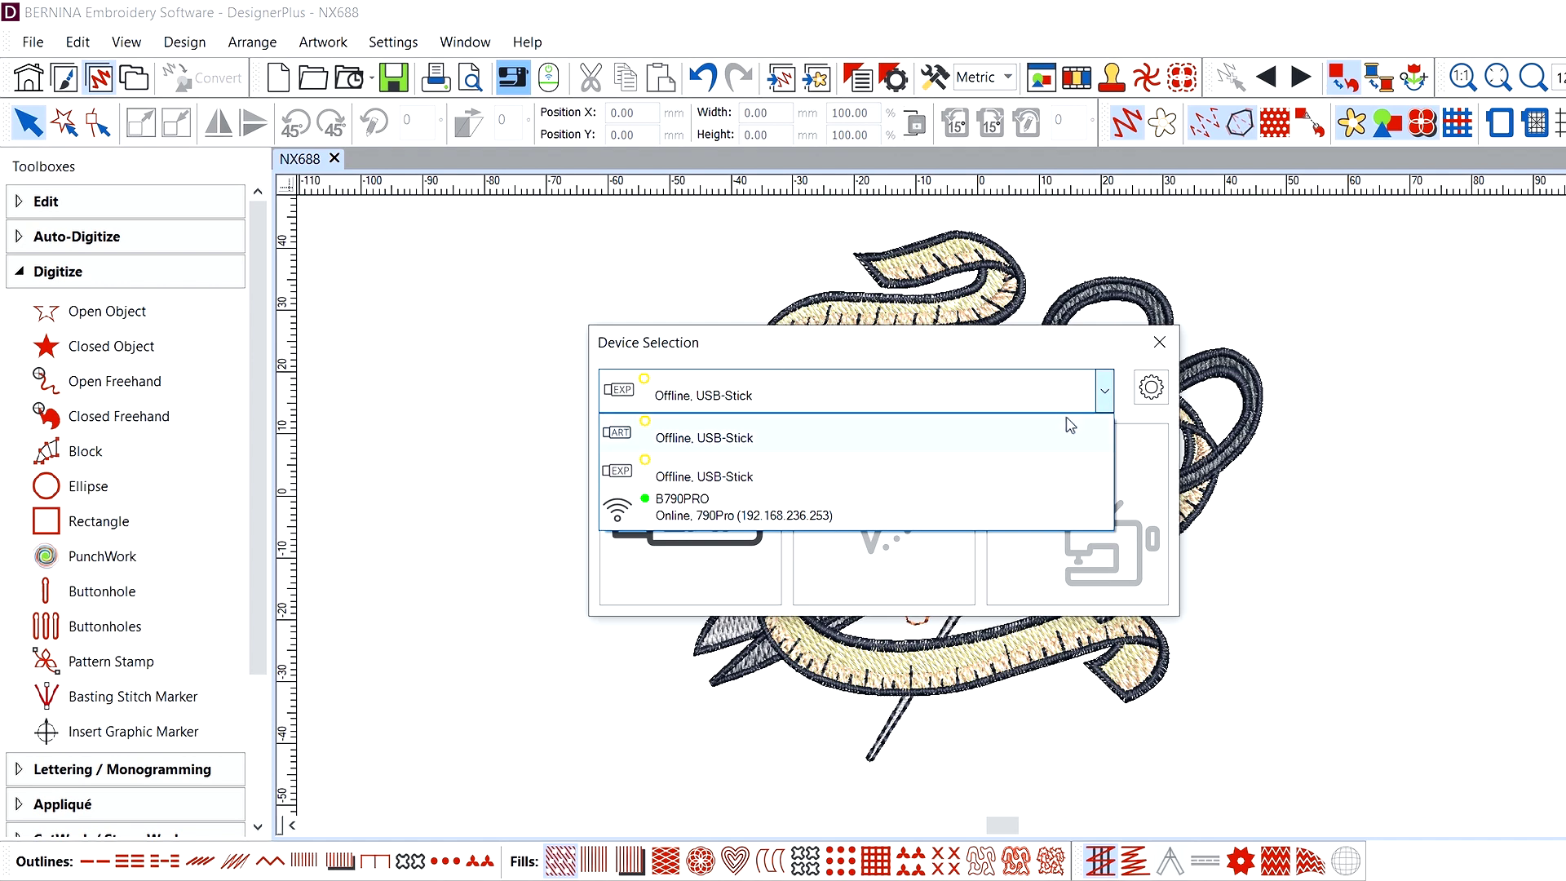
click(1152, 389)
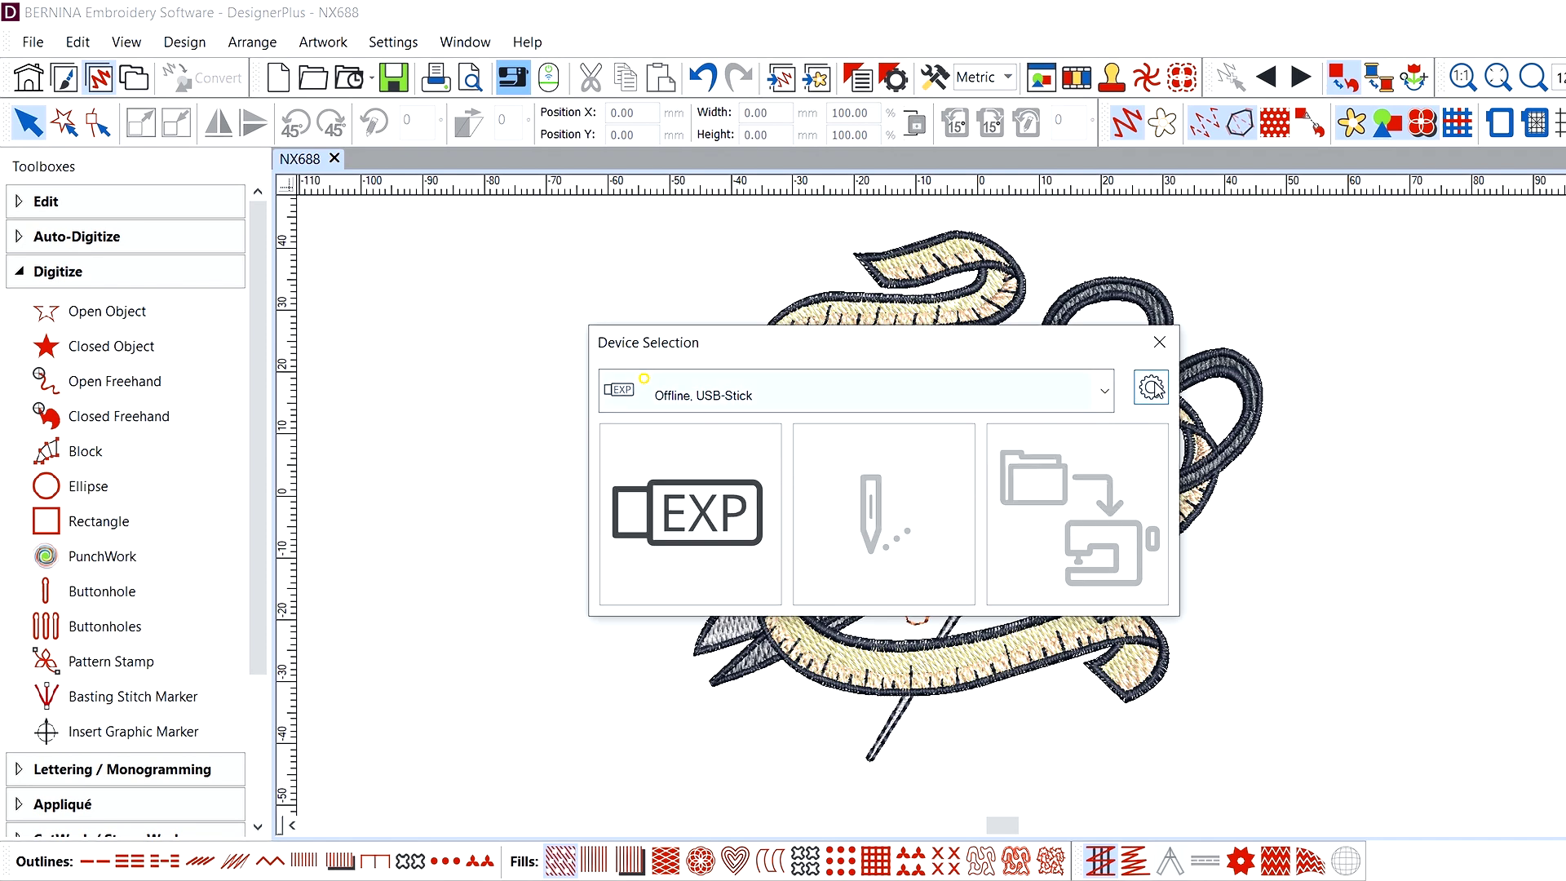
click(1152, 389)
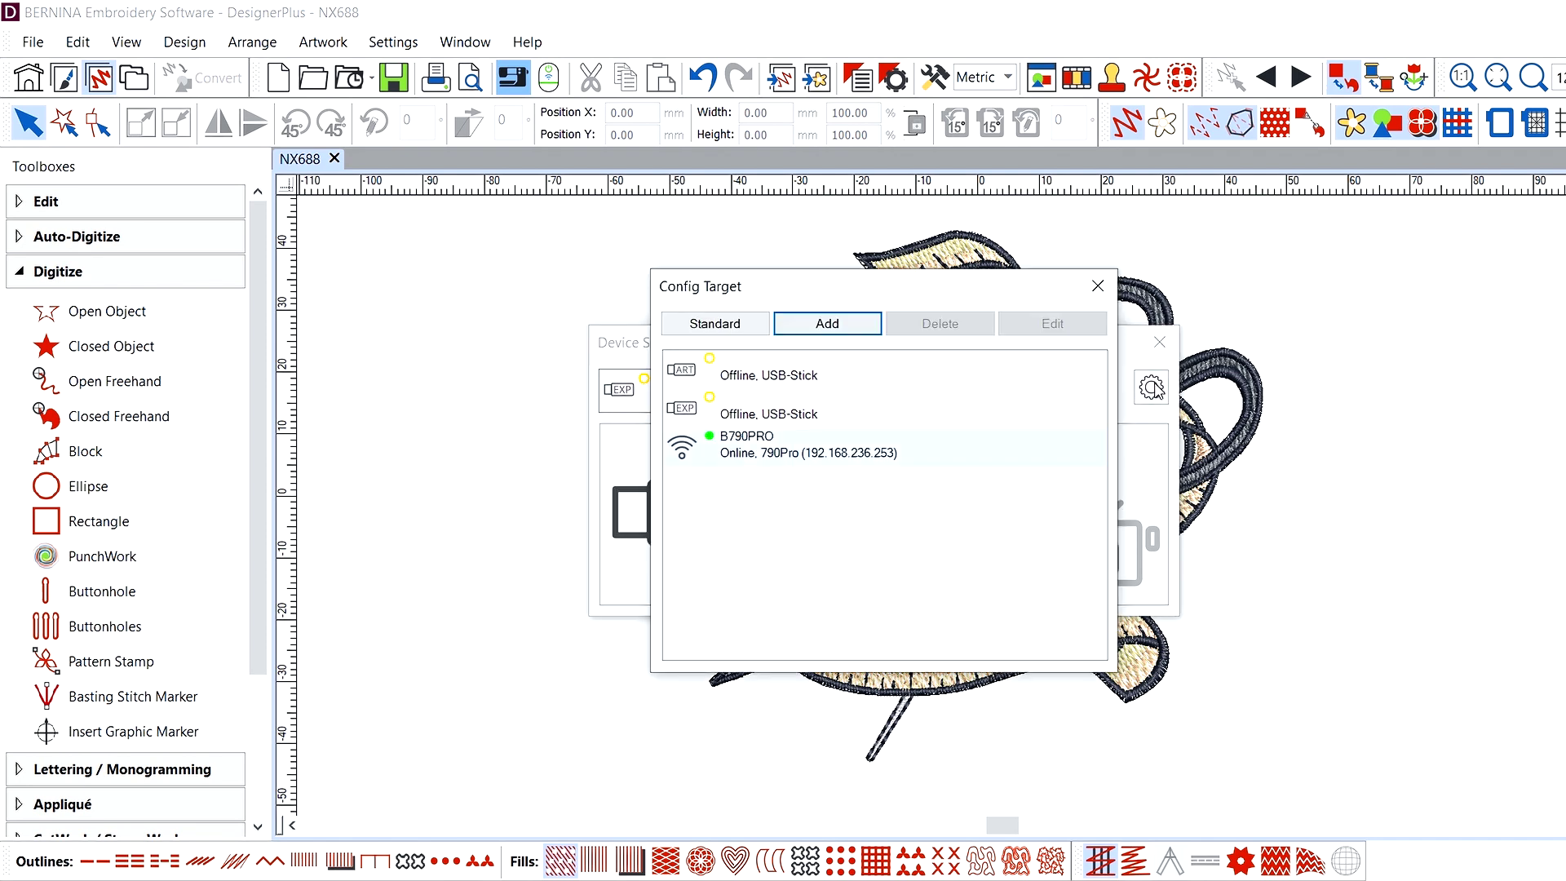
click(793, 379)
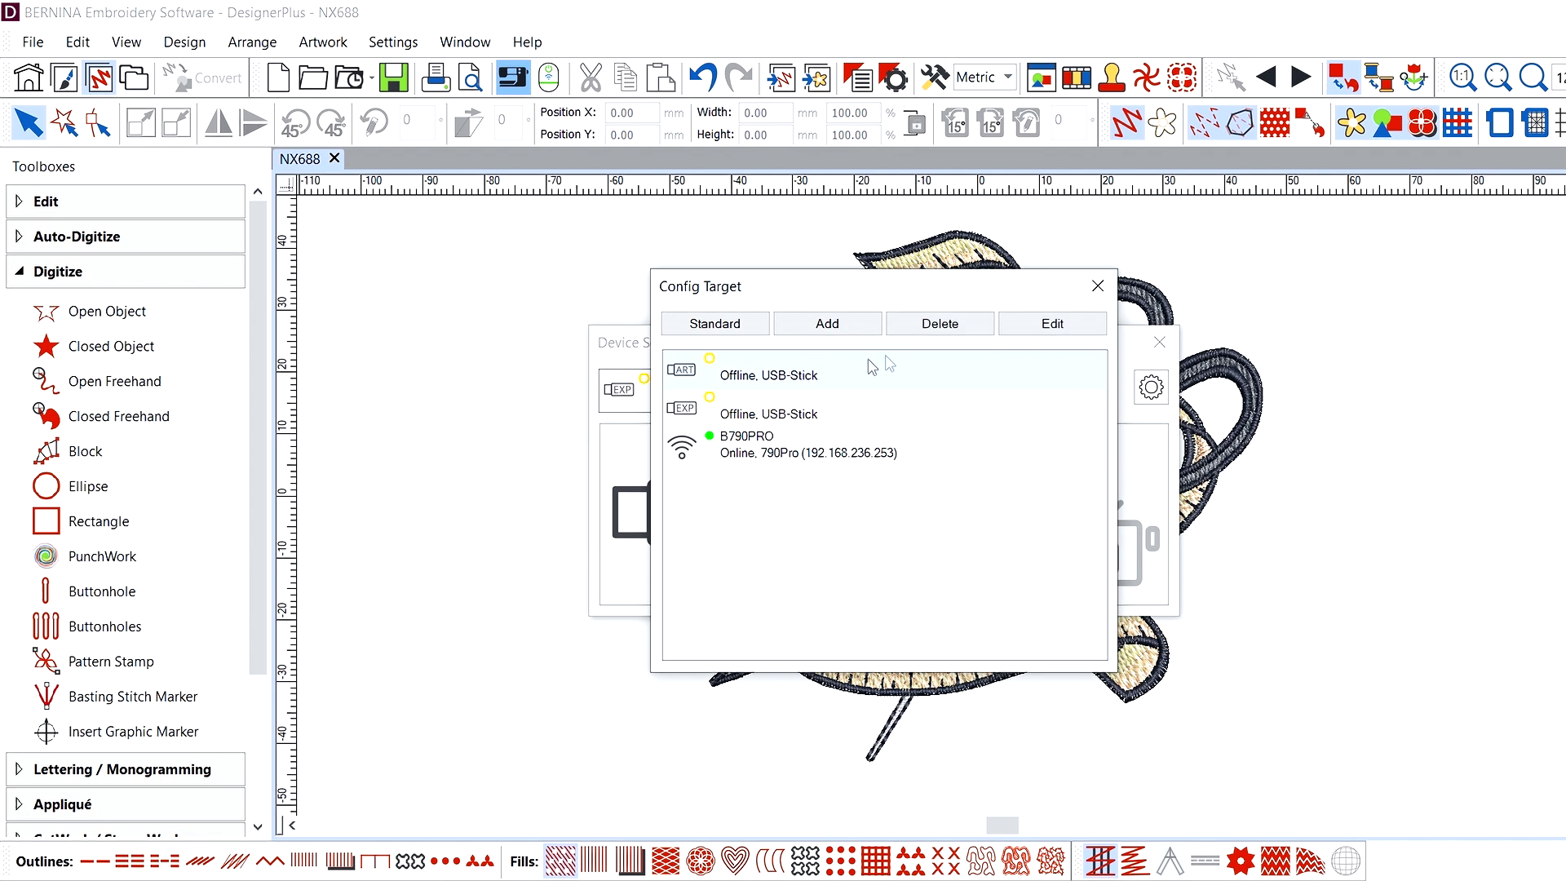
click(946, 327)
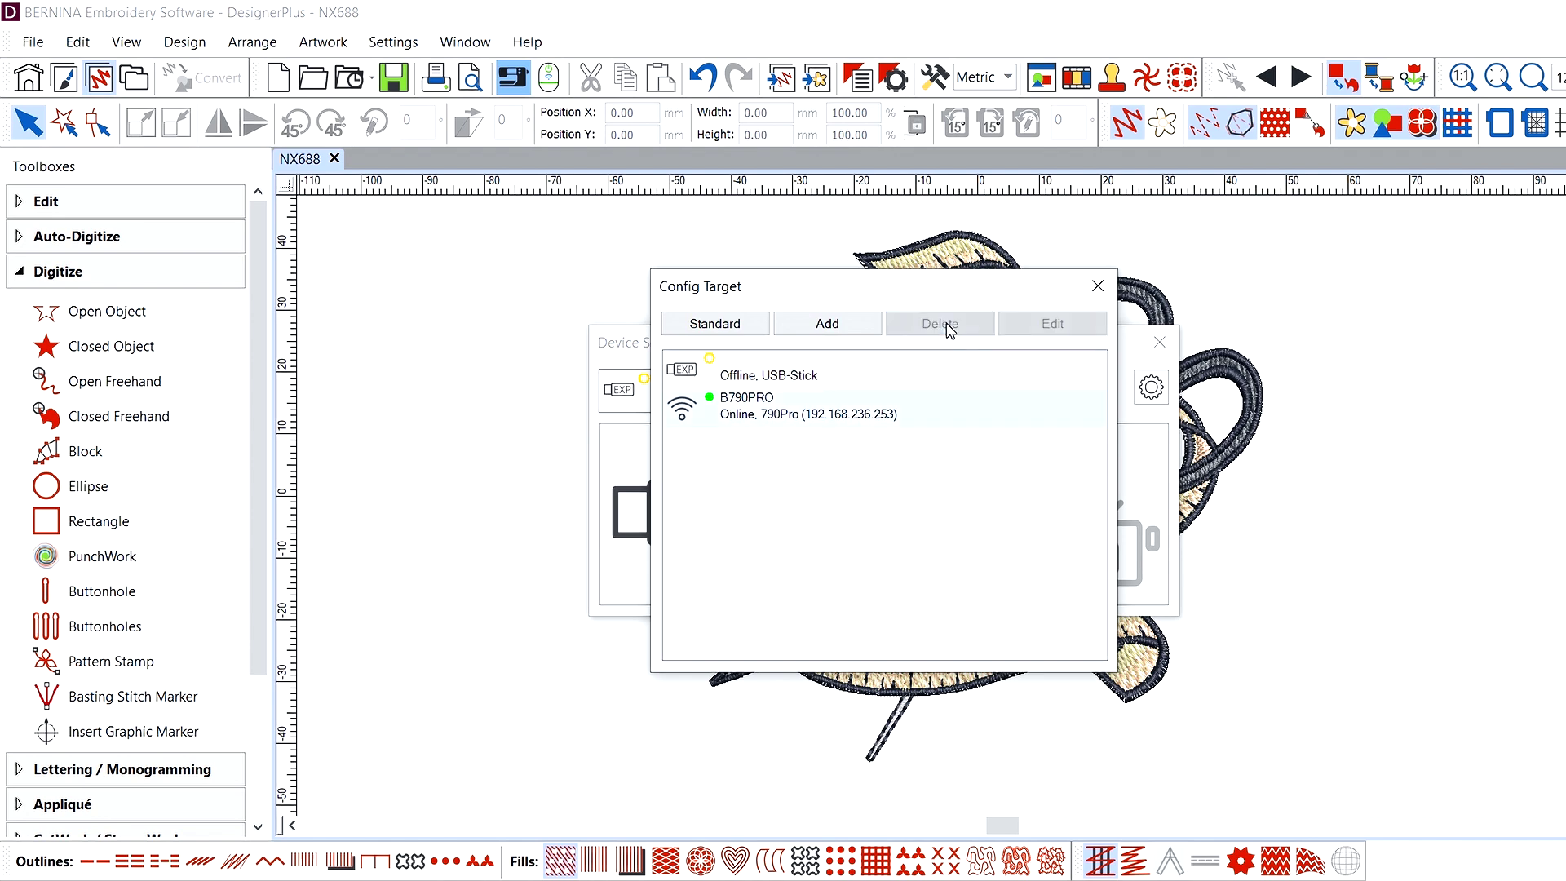
- Close Config Target and verify only the EXP stick and B790PRO remain in the device list
click(1097, 289)
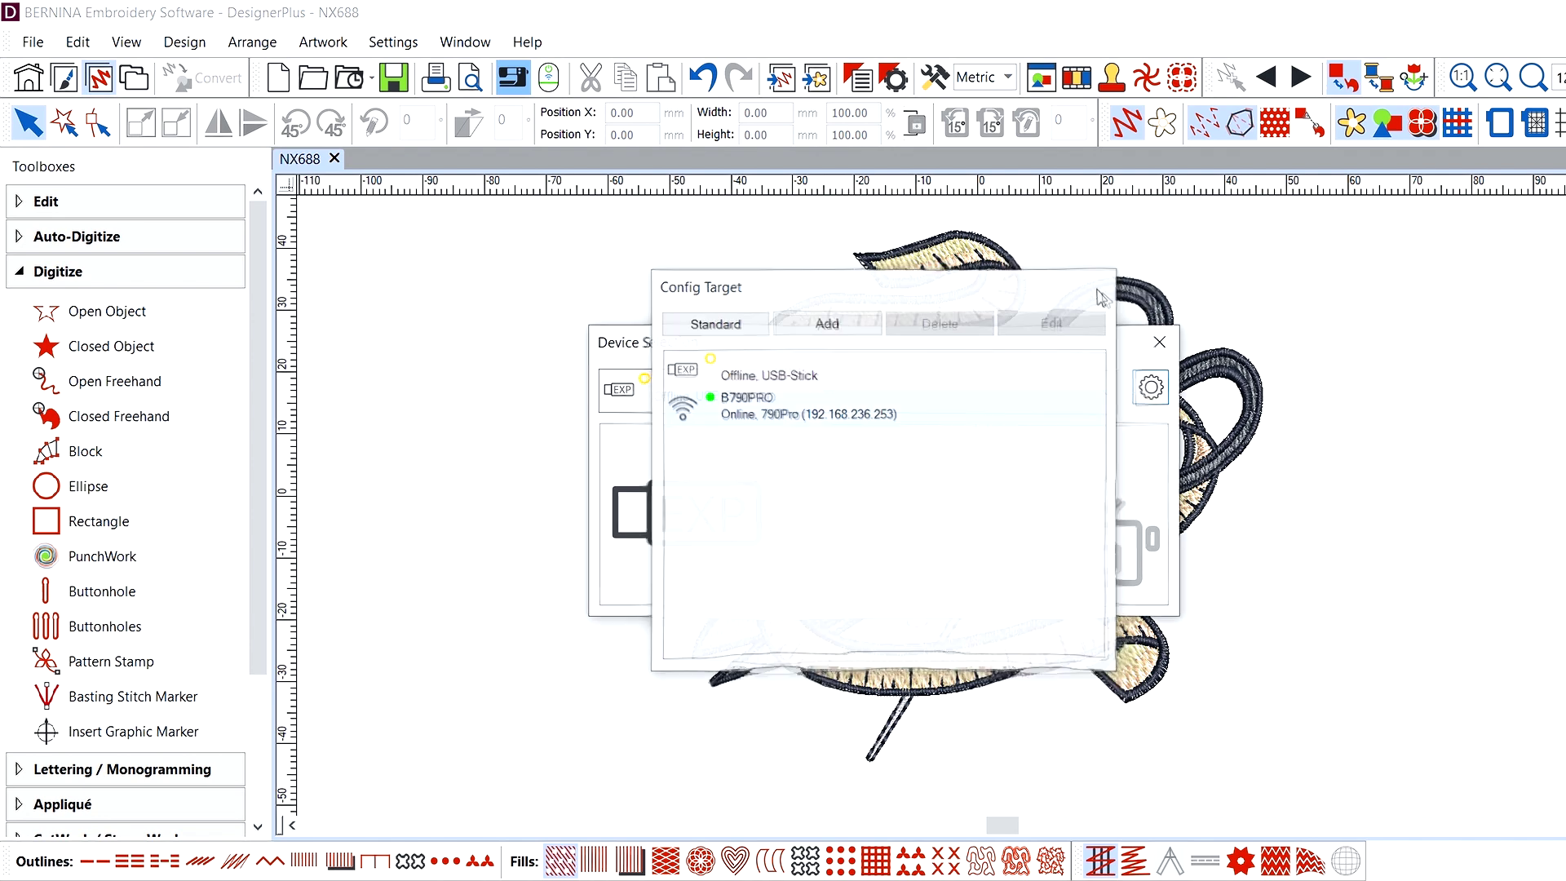
click(1104, 391)
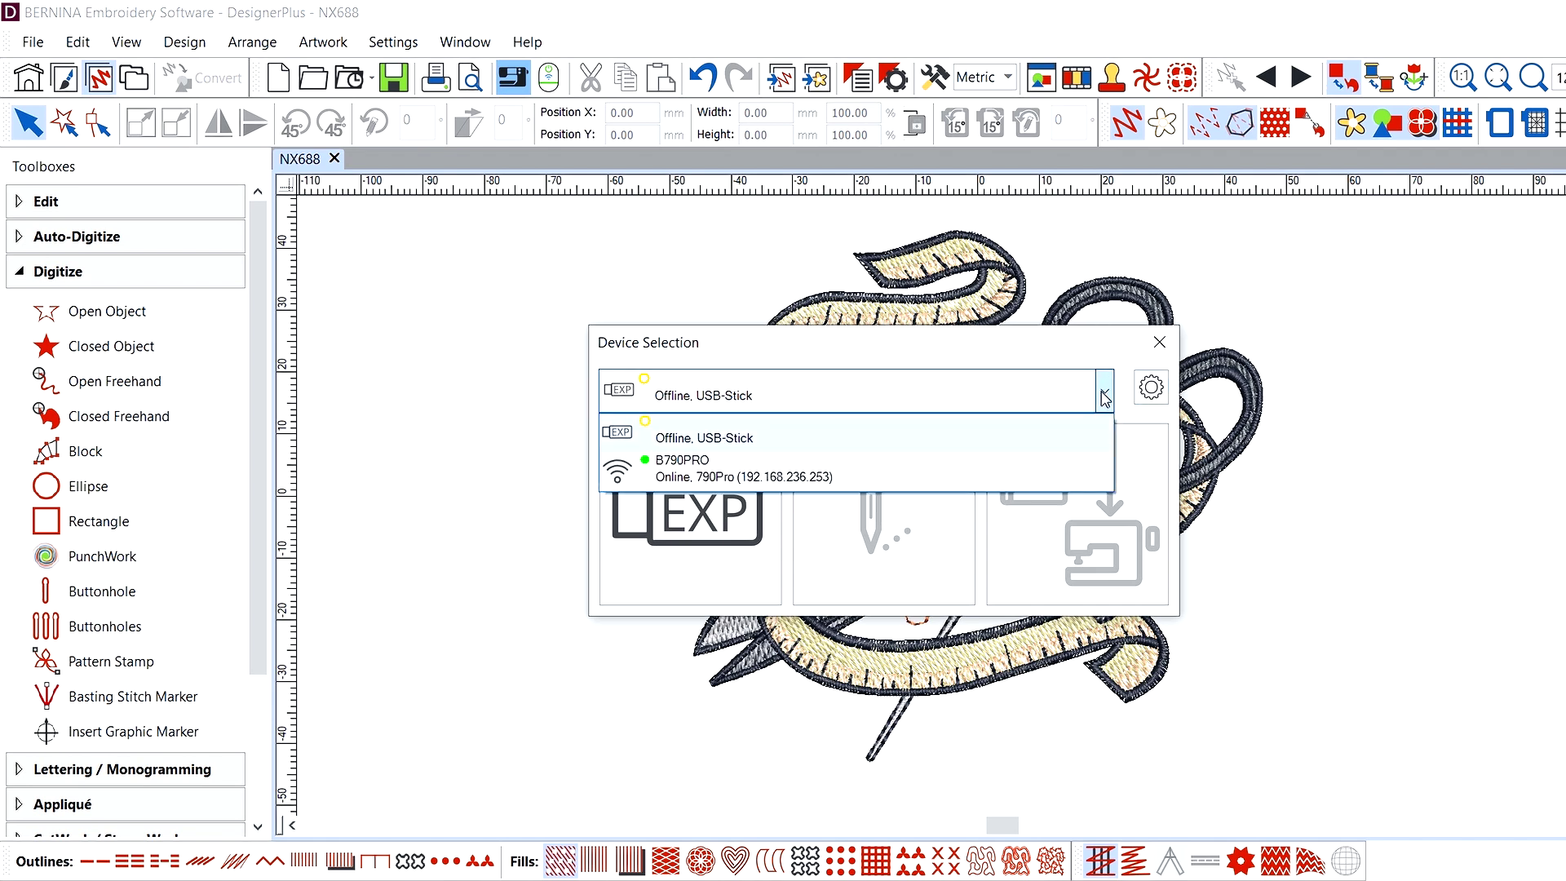
click(1161, 341)
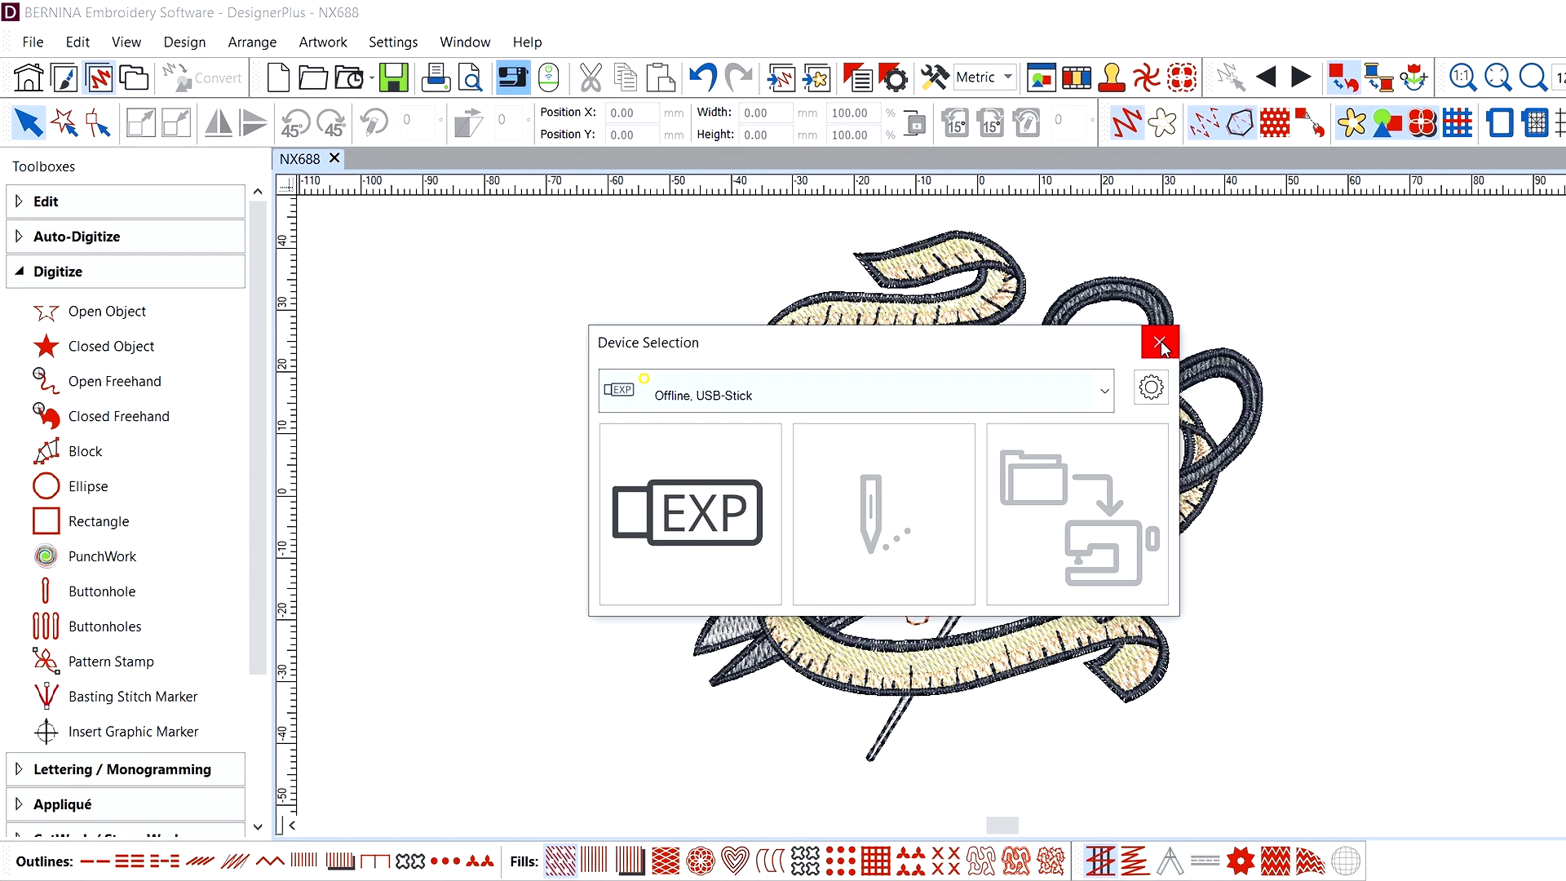
- Close Device Selection and return to the NX688 design
click(1161, 345)
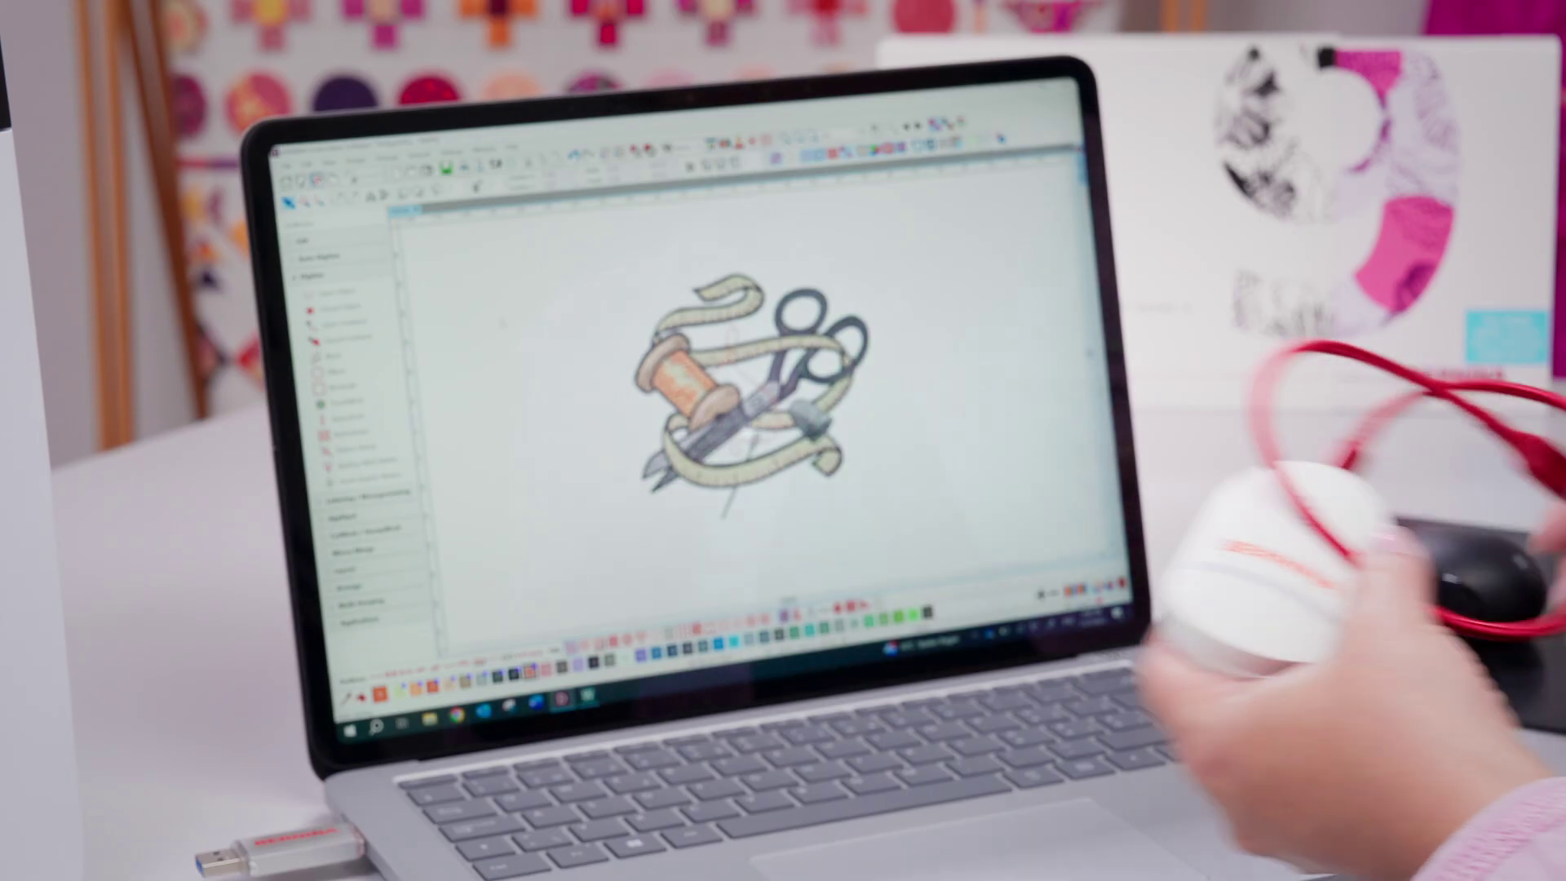